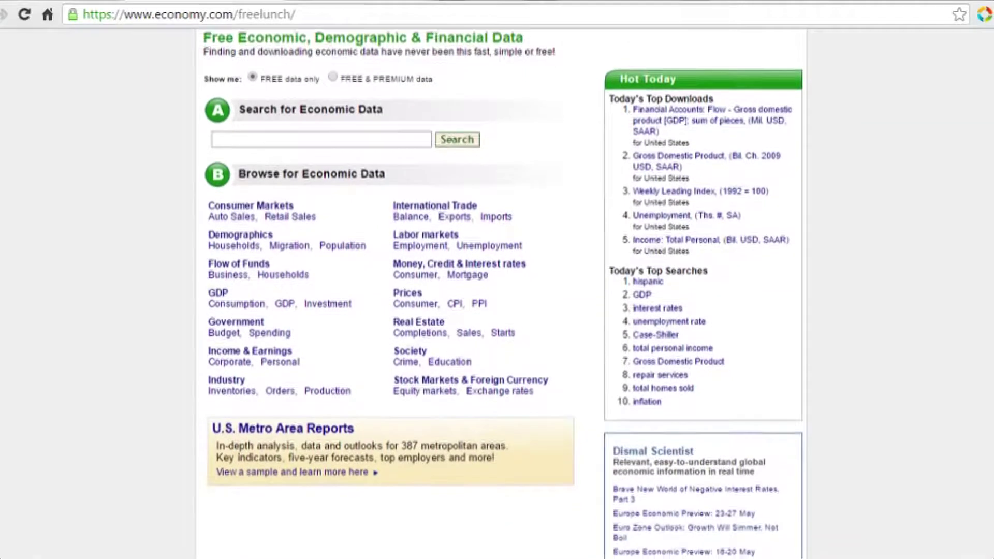
Search Wikipedia for 'deep web' and scroll the article down to its Terminology section
{"action": "type", "text": "we"}
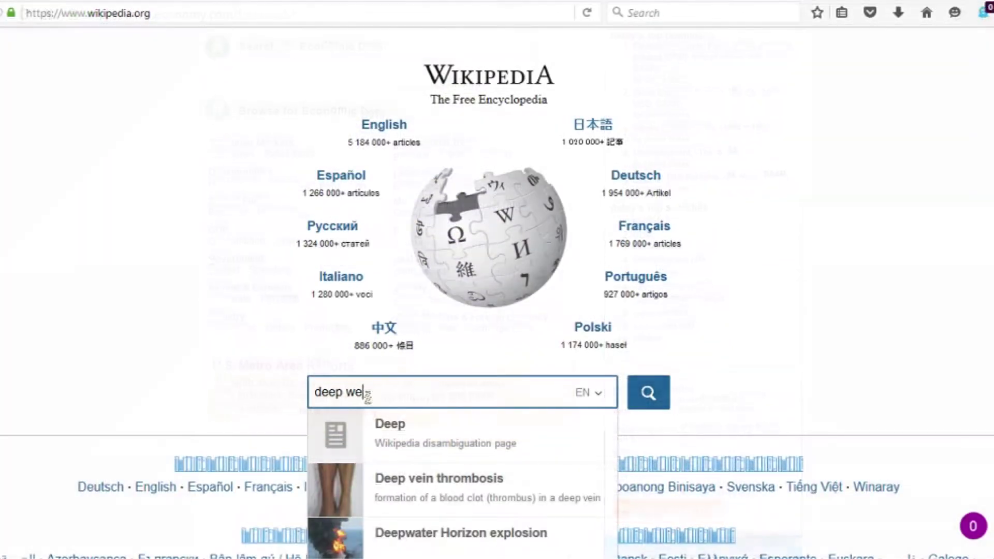
{"action": "type", "text": "b"}
{"action": "key", "text": "Return"}
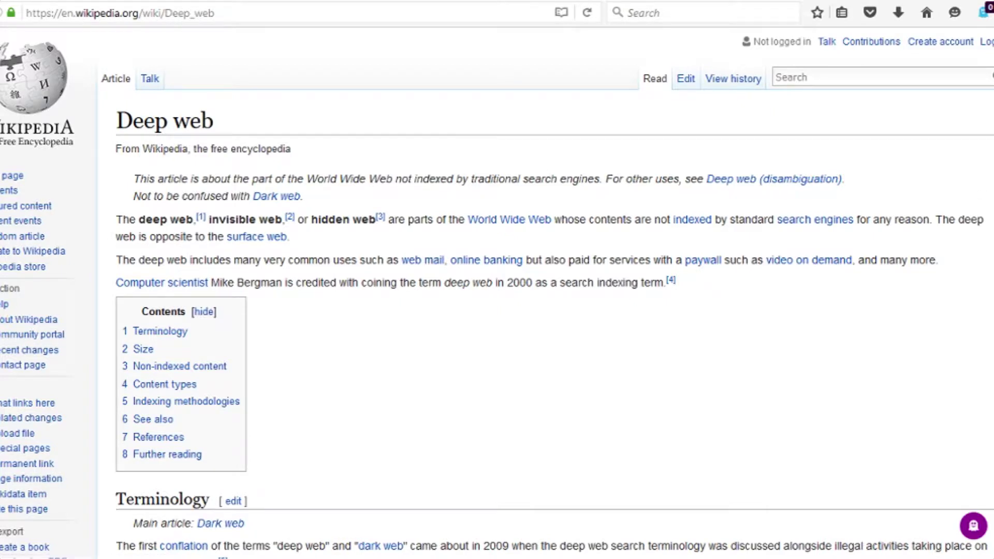
{"action": "scroll", "coordinate": [497, 294], "scroll_direction": "down", "scroll_amount": 3}
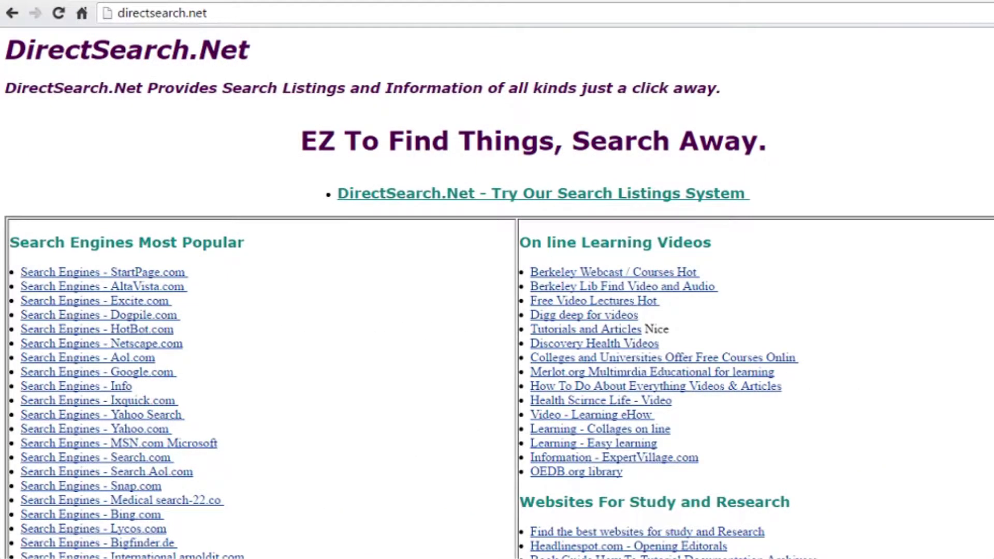
Scroll DirectSearch.net's listings down to Meta Search Engines A to Z and Video Sites
{"action": "scroll", "coordinate": [497, 294], "scroll_direction": "down", "scroll_amount": 2}
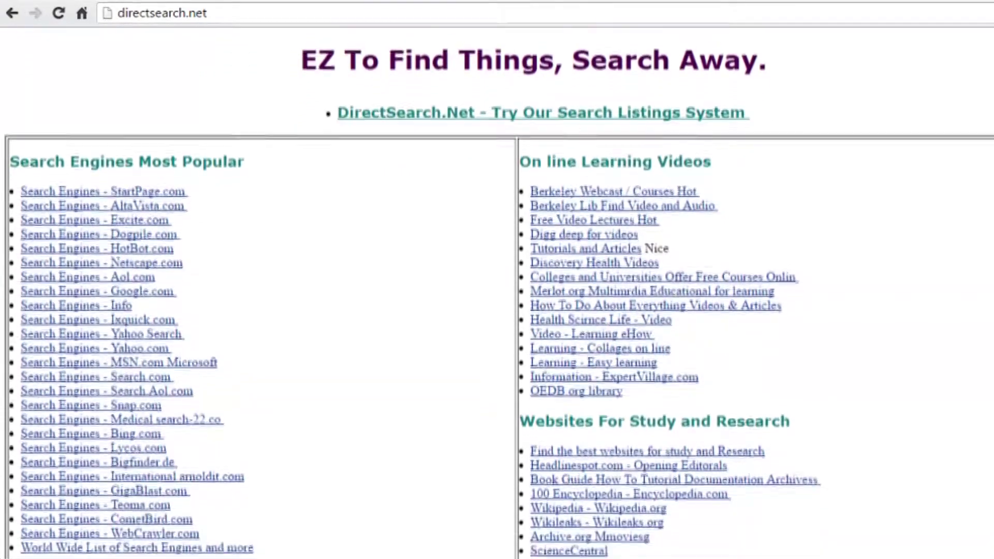
{"action": "scroll", "coordinate": [498, 294], "scroll_direction": "down", "scroll_amount": 2}
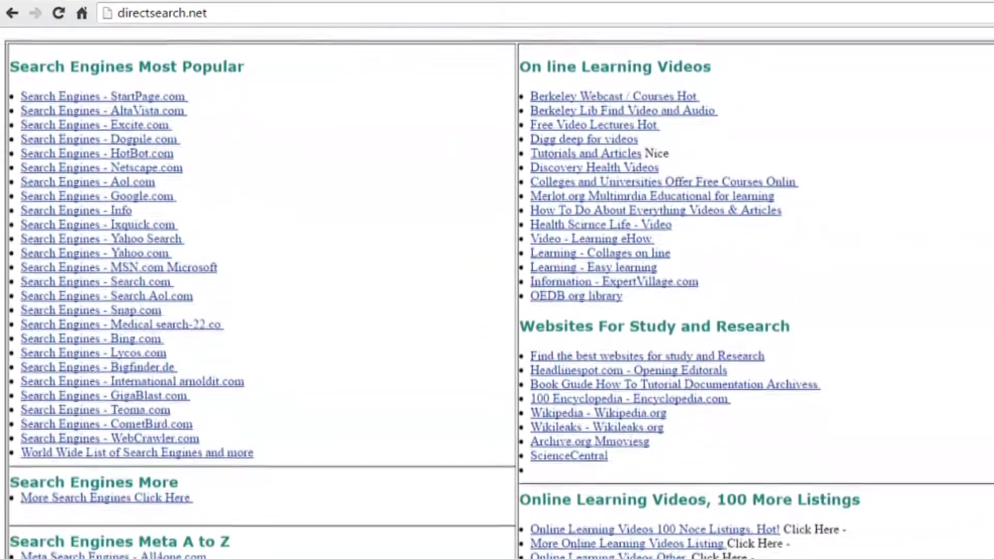
{"action": "scroll", "coordinate": [497, 294], "scroll_direction": "down", "scroll_amount": 1}
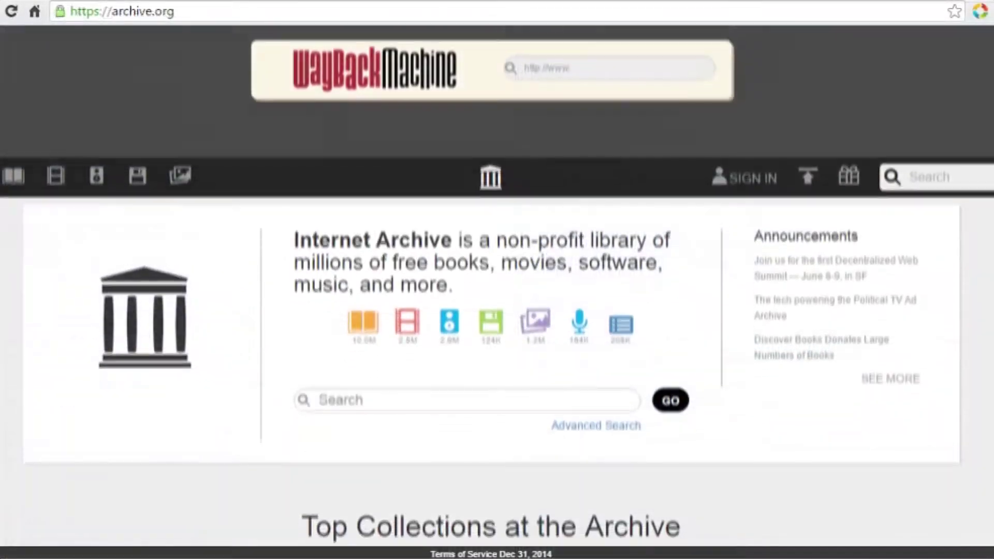
Scroll archive.org's Top Collections tiles from Community Audio down to Television Archive
{"action": "scroll", "coordinate": [497, 293], "scroll_direction": "down", "scroll_amount": 4}
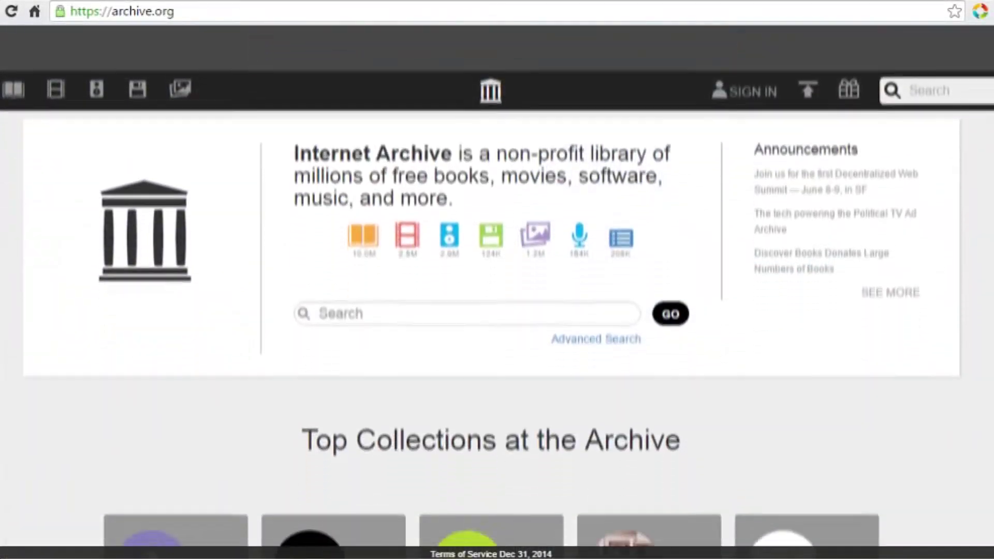
{"action": "scroll", "coordinate": [497, 293], "scroll_direction": "down", "scroll_amount": 4}
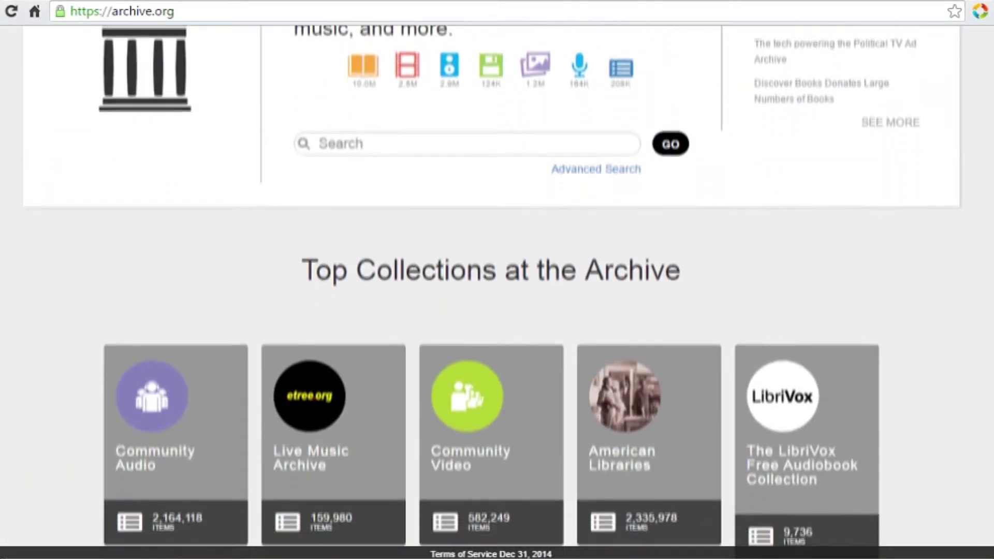
{"action": "scroll", "coordinate": [497, 293], "scroll_direction": "down", "scroll_amount": 4}
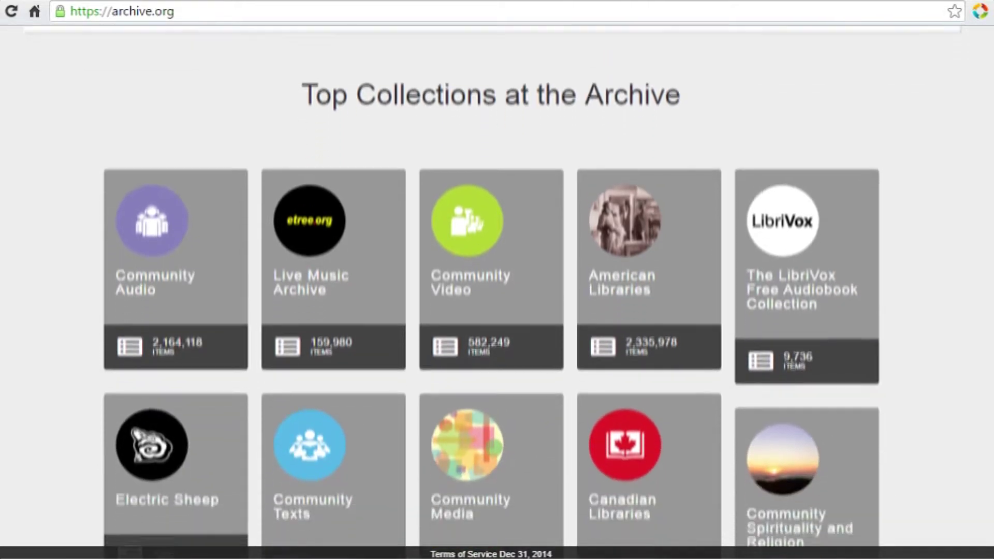
{"action": "scroll", "coordinate": [497, 294], "scroll_direction": "down", "scroll_amount": 4}
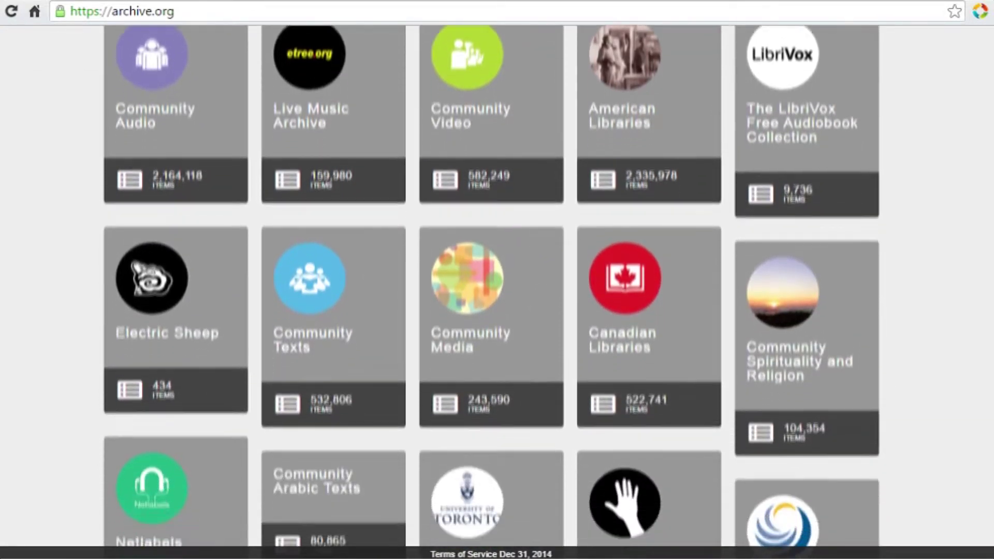
{"action": "scroll", "coordinate": [497, 294], "scroll_direction": "down", "scroll_amount": 4}
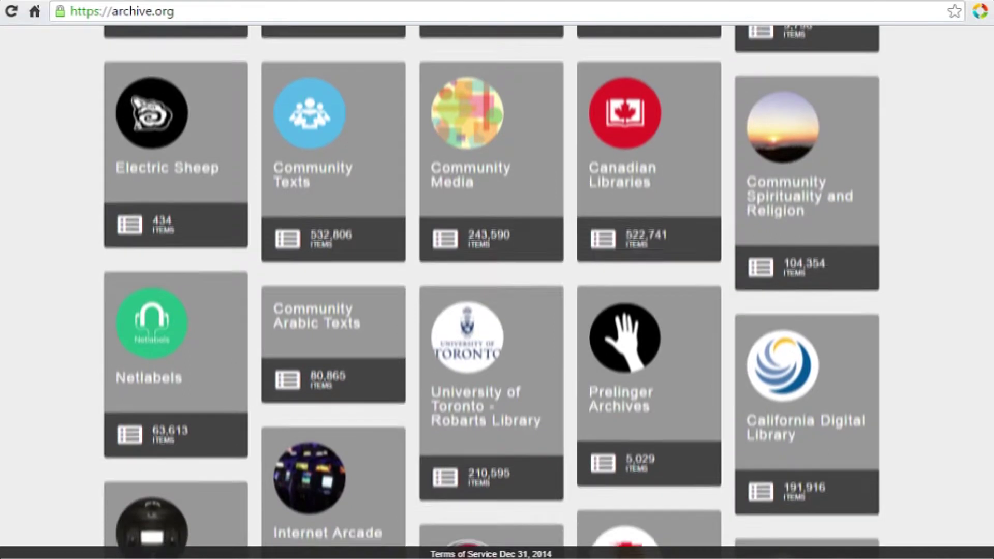
{"action": "scroll", "coordinate": [497, 293], "scroll_direction": "down", "scroll_amount": 4}
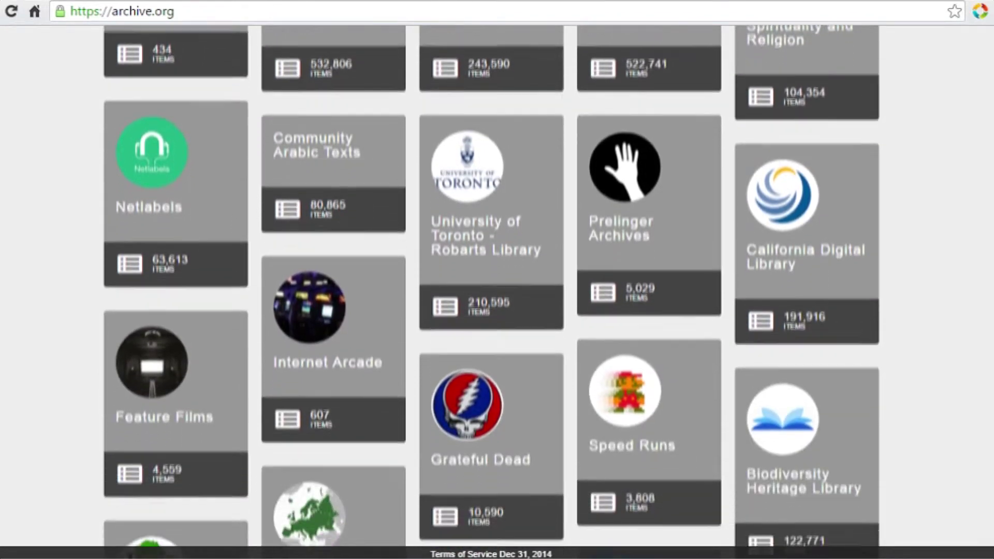
{"action": "scroll", "coordinate": [497, 294], "scroll_direction": "down", "scroll_amount": 4}
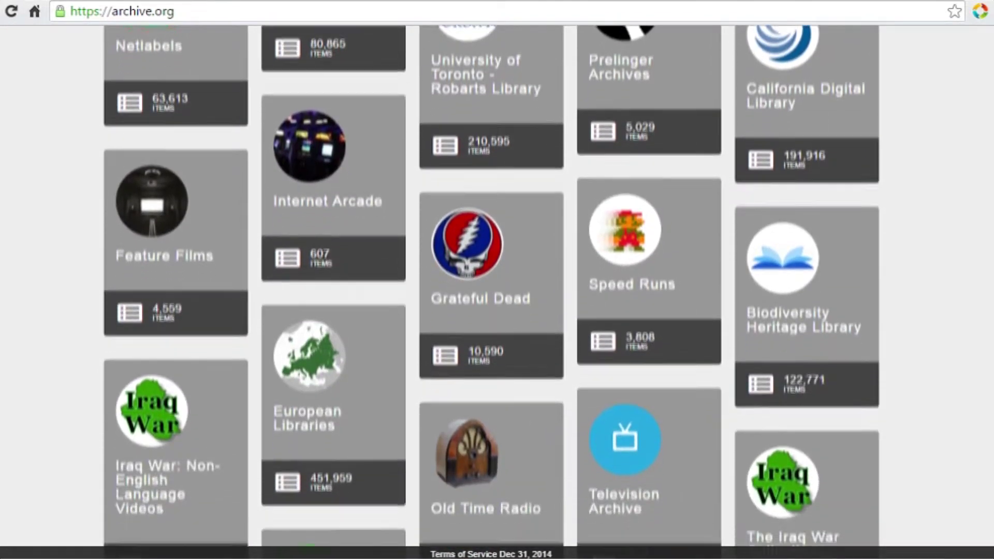
{"action": "scroll", "coordinate": [498, 294], "scroll_direction": "down", "scroll_amount": 4}
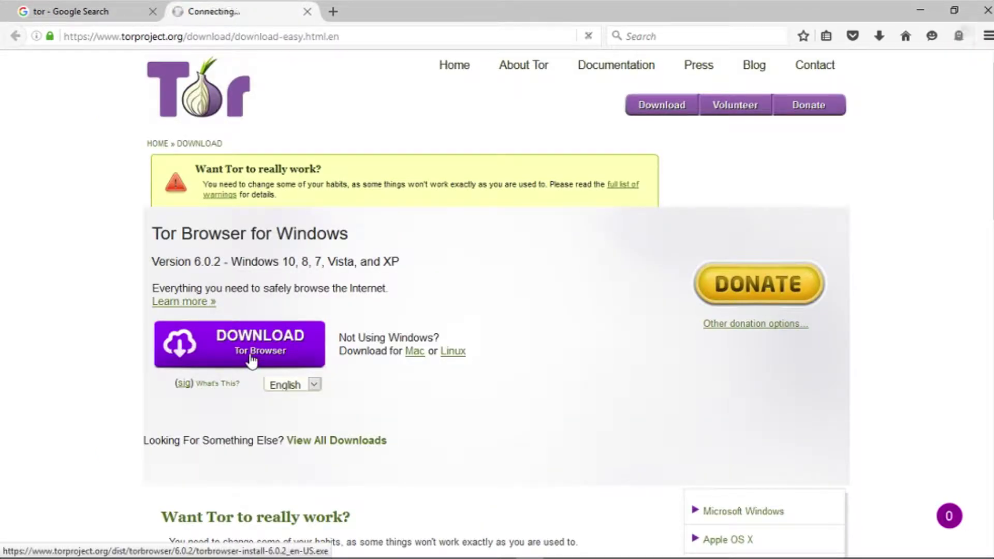
Save the 47.3 MB Tor Browser 6.0.2 Windows installer to disk
{"action": "left_click", "coordinate": [558, 331]}
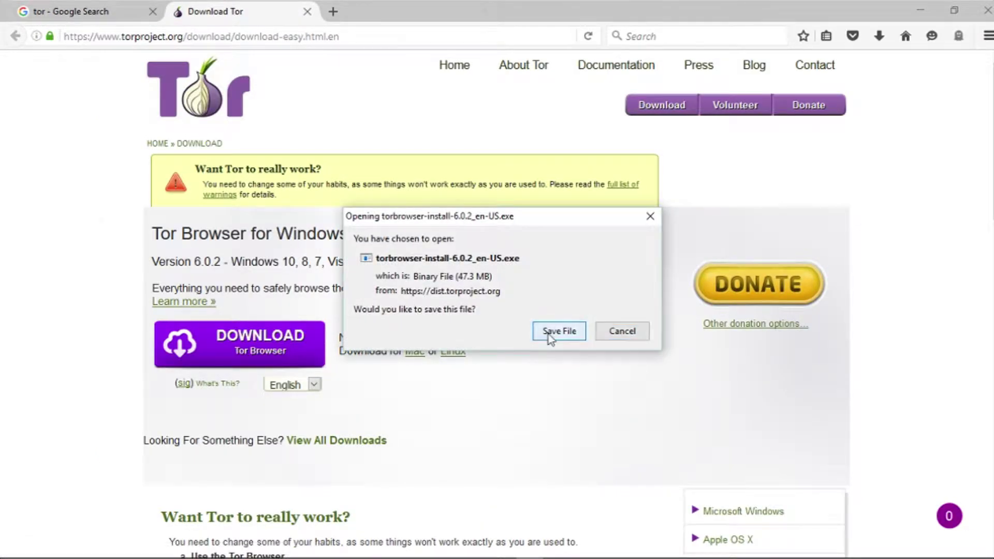
{"action": "left_click", "coordinate": [380, 324]}
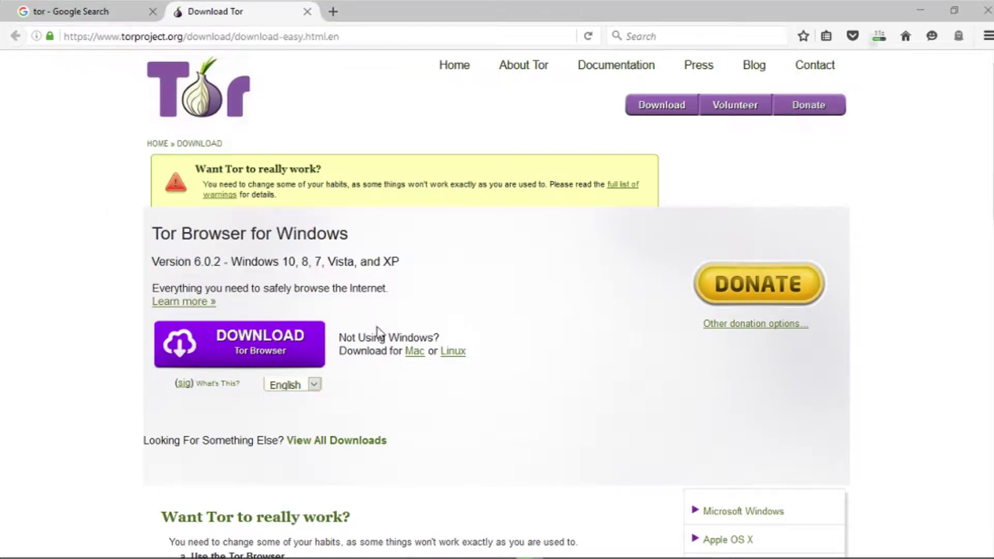
{"action": "left_click", "coordinate": [879, 37]}
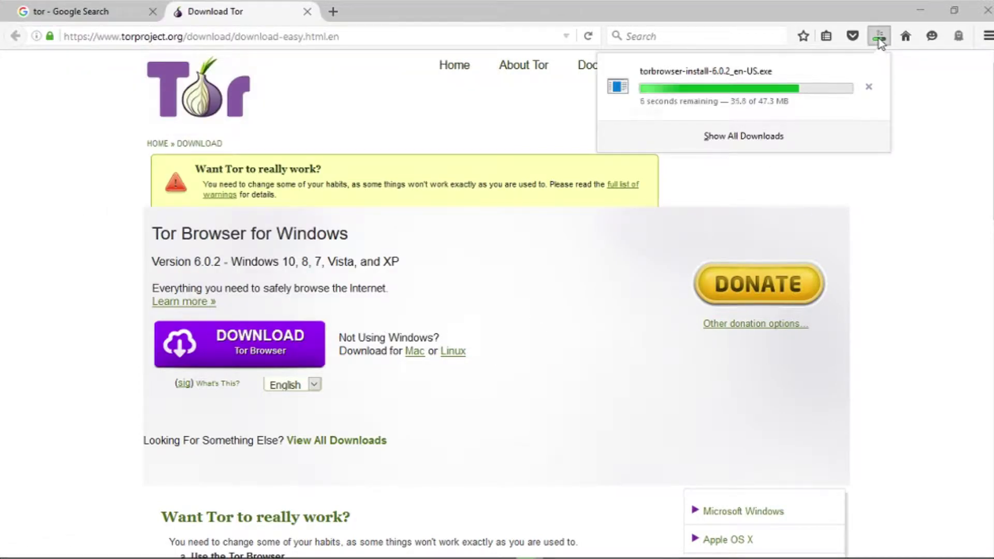
Run the downloaded installer with the chosen language, install Tor Browser and launch it
{"action": "left_click", "coordinate": [725, 80]}
{"action": "left_click", "coordinate": [508, 318]}
{"action": "left_click", "coordinate": [578, 402]}
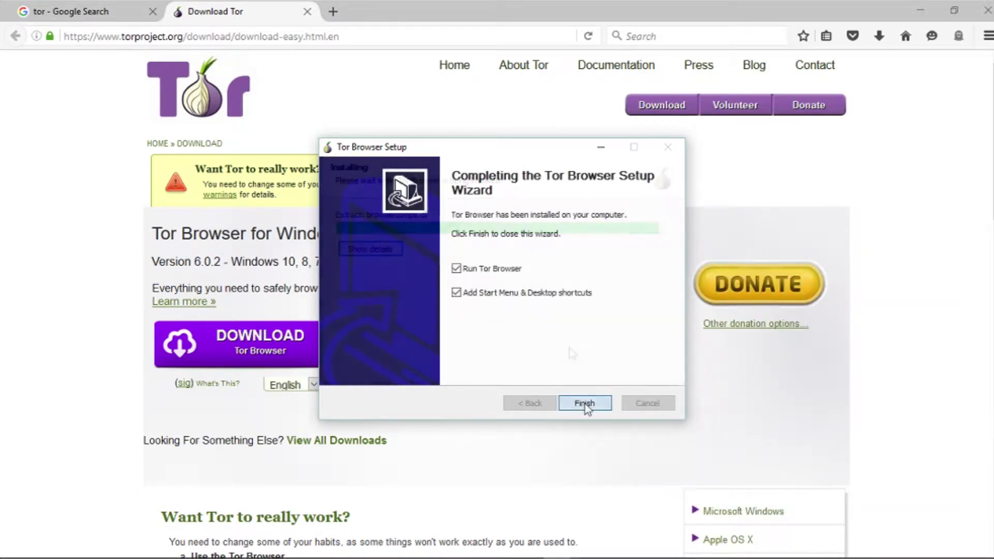
{"action": "left_click", "coordinate": [584, 403]}
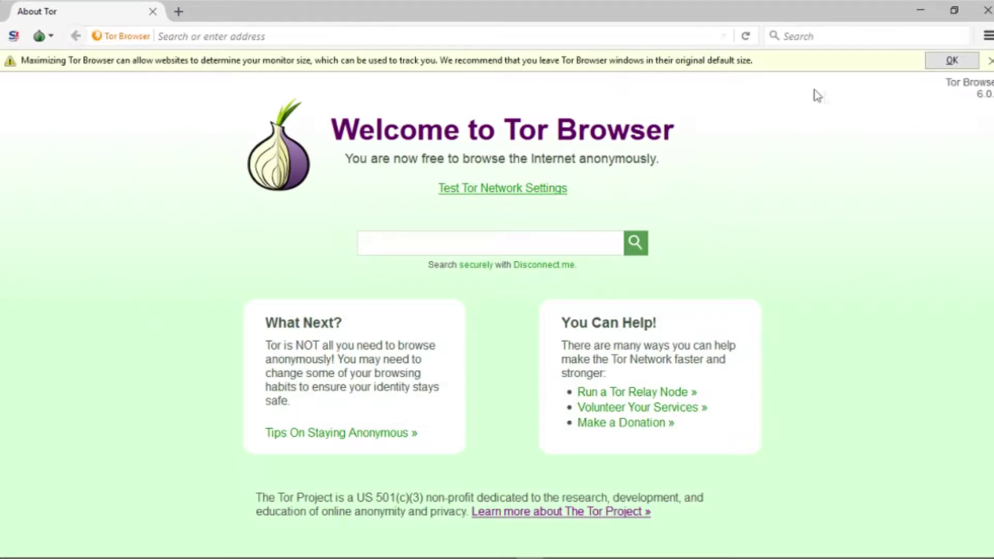
Dismiss the window-size tracking warning and the security slider notice on the welcome page
{"action": "left_click", "coordinate": [955, 61]}
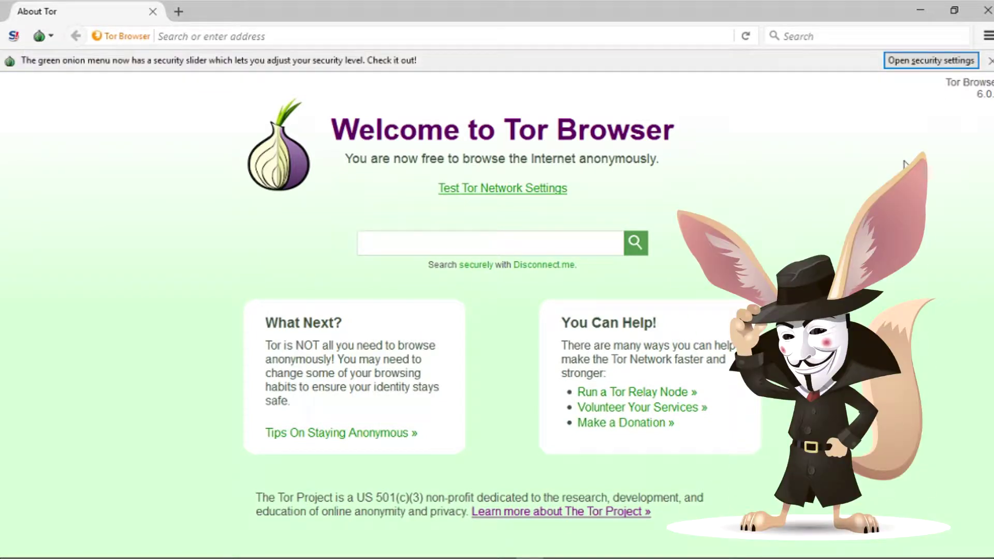
{"action": "left_click", "coordinate": [989, 62]}
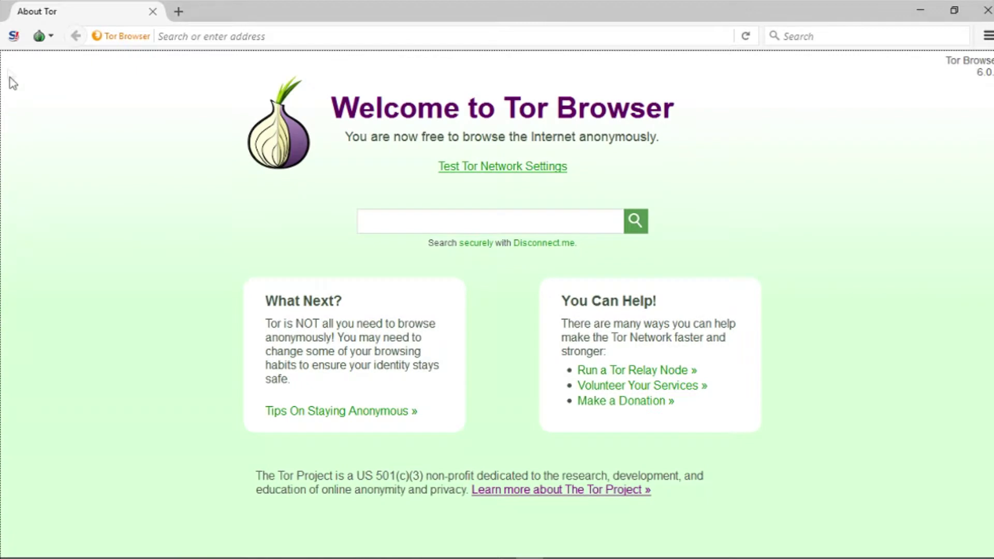
Set NoScript to Forbid Scripts Globally (advised) and confirm scripts are blocked
{"action": "left_click", "coordinate": [15, 35]}
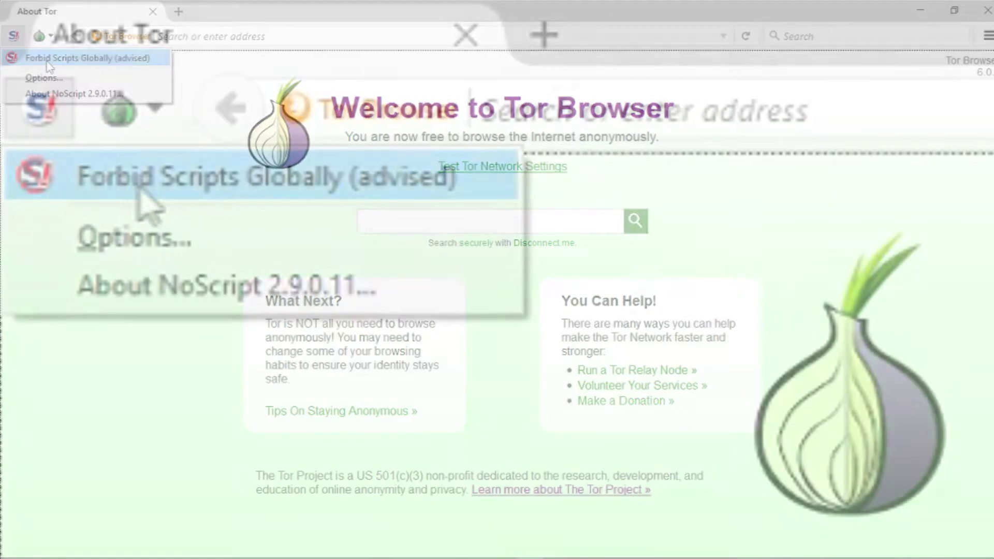
{"action": "left_click", "coordinate": [155, 201]}
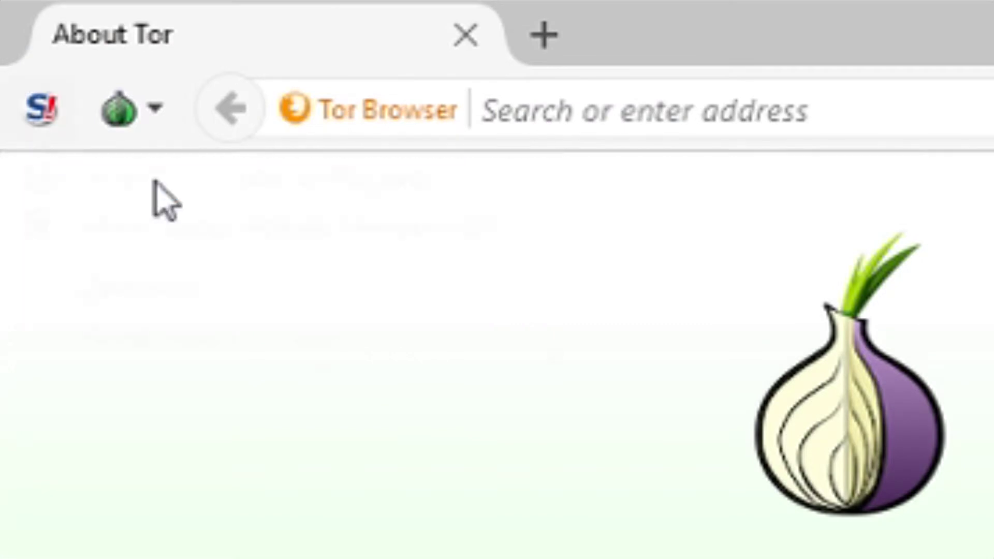
{"action": "left_click", "coordinate": [39, 115]}
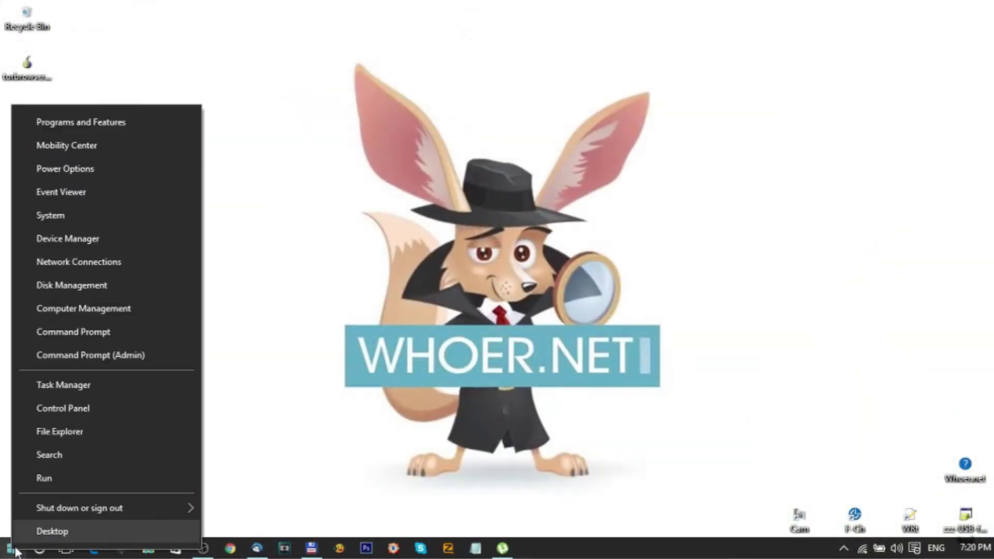
In Control Panel's Windows Firewall settings, block all incoming connections on private networks
{"action": "left_click", "coordinate": [90, 409]}
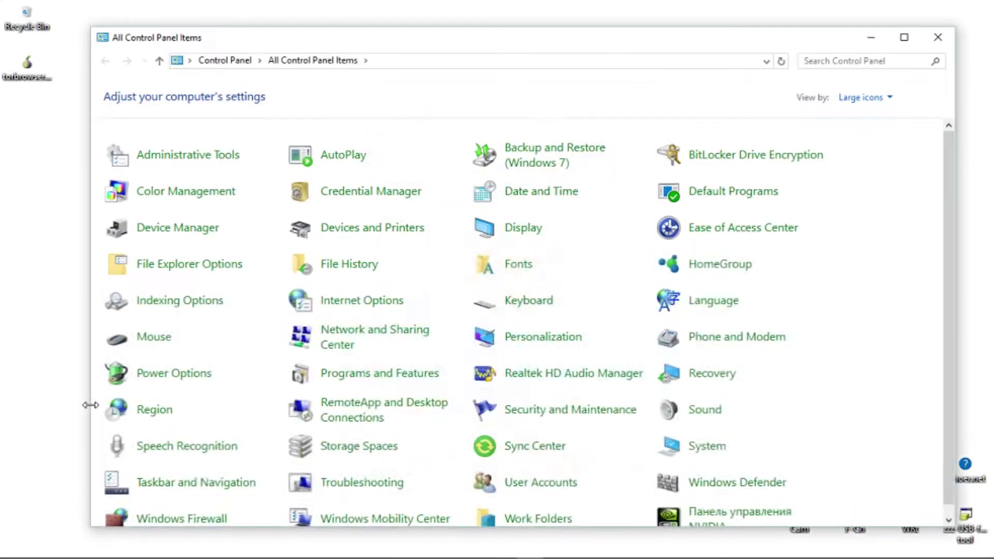
{"action": "scroll", "coordinate": [641, 409], "scroll_direction": "down", "scroll_amount": 1}
{"action": "left_click", "coordinate": [707, 481]}
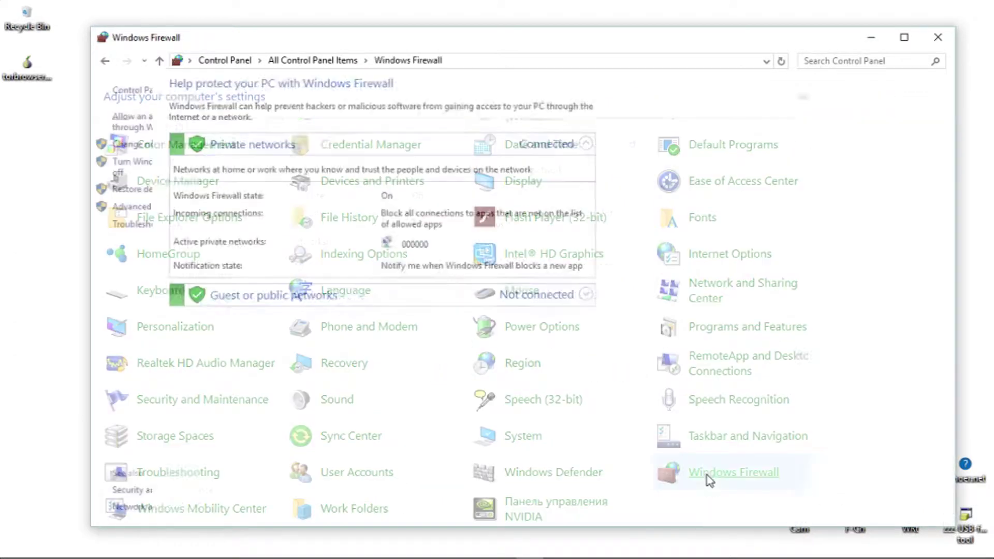
{"action": "left_click", "coordinate": [152, 144]}
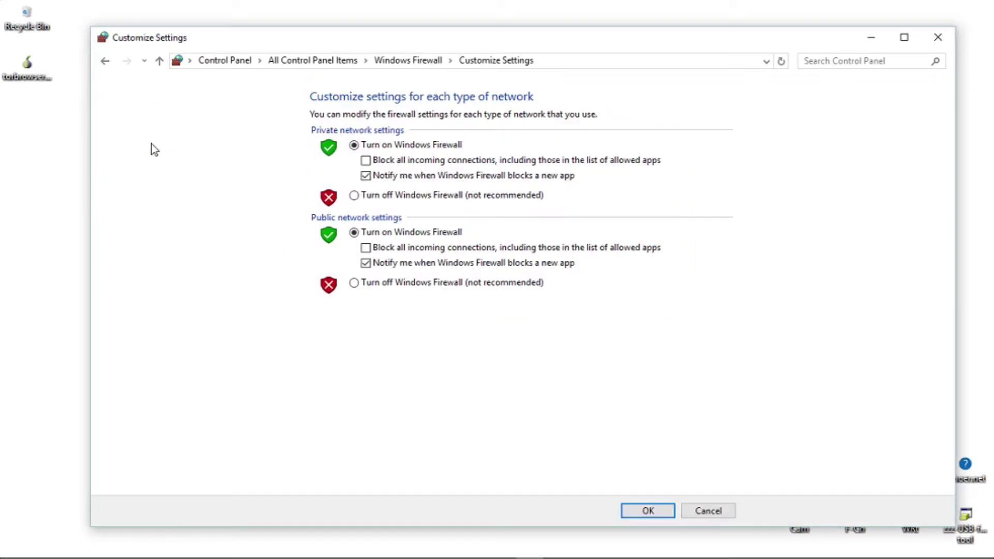
{"action": "left_click", "coordinate": [366, 161]}
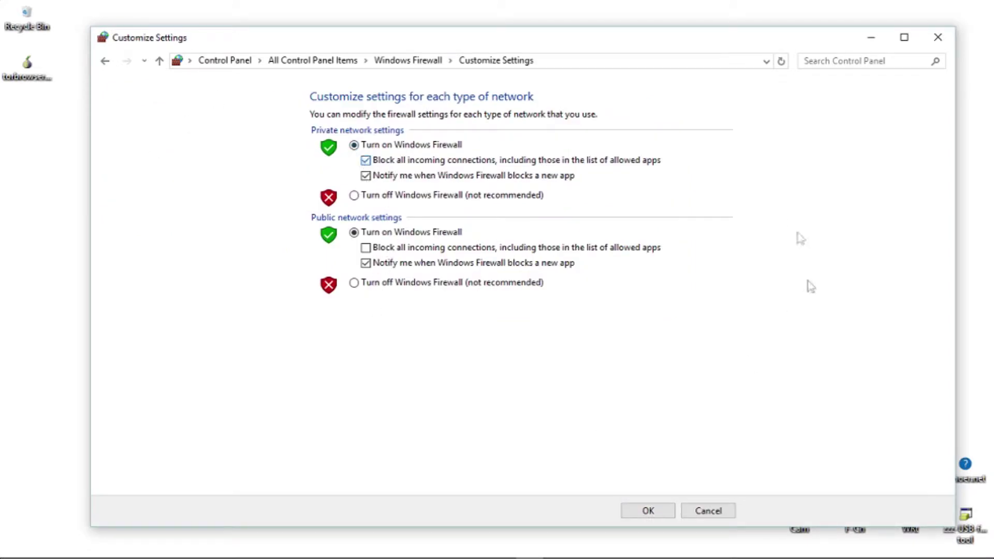